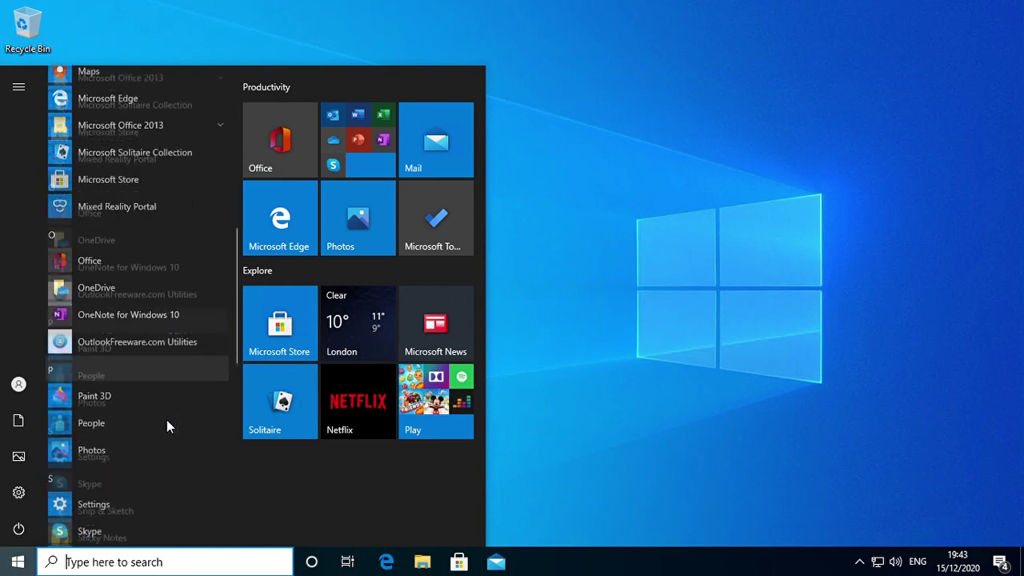
# - Add a desktop shortcut for Ticklr by Twink Feet UK and launch the program from it
pyautogui.click(144, 282)
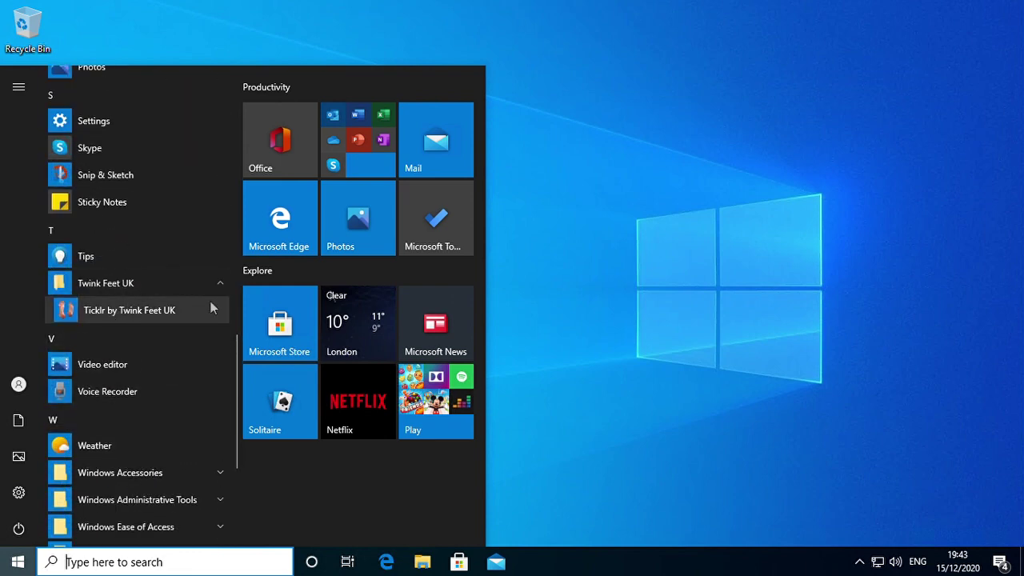
pyautogui.moveTo(115, 314); pyautogui.dragTo(373, 187)
pyautogui.doubleClick(32, 108)
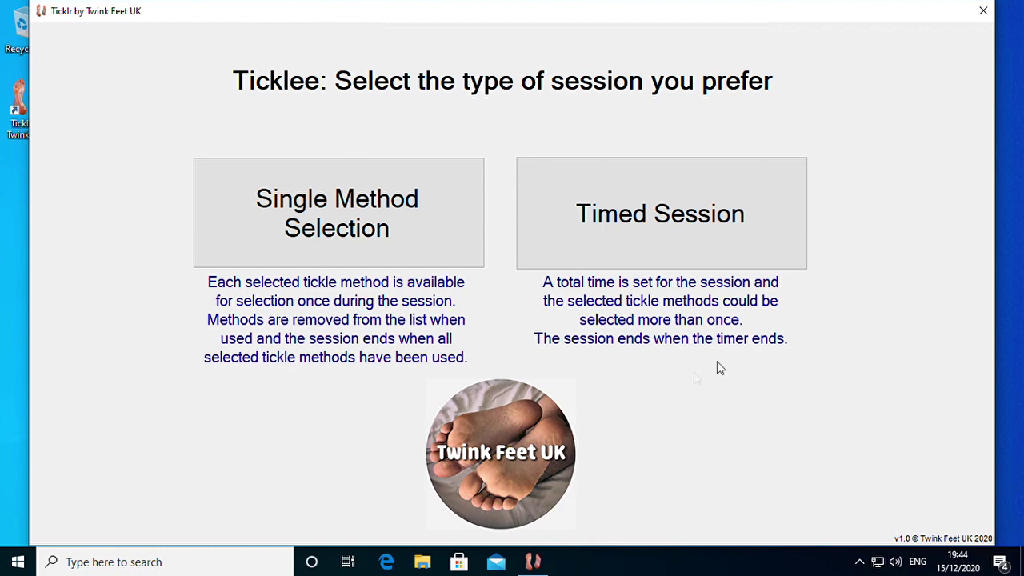
# - Choose a timed session and set its total duration to 30 minutes
pyautogui.click(655, 226)
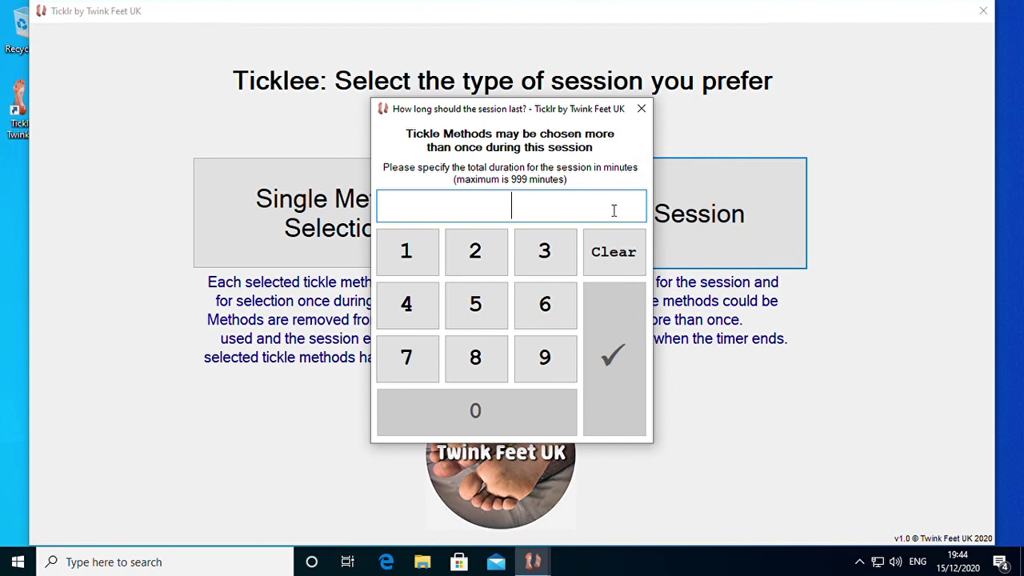
pyautogui.click(543, 254)
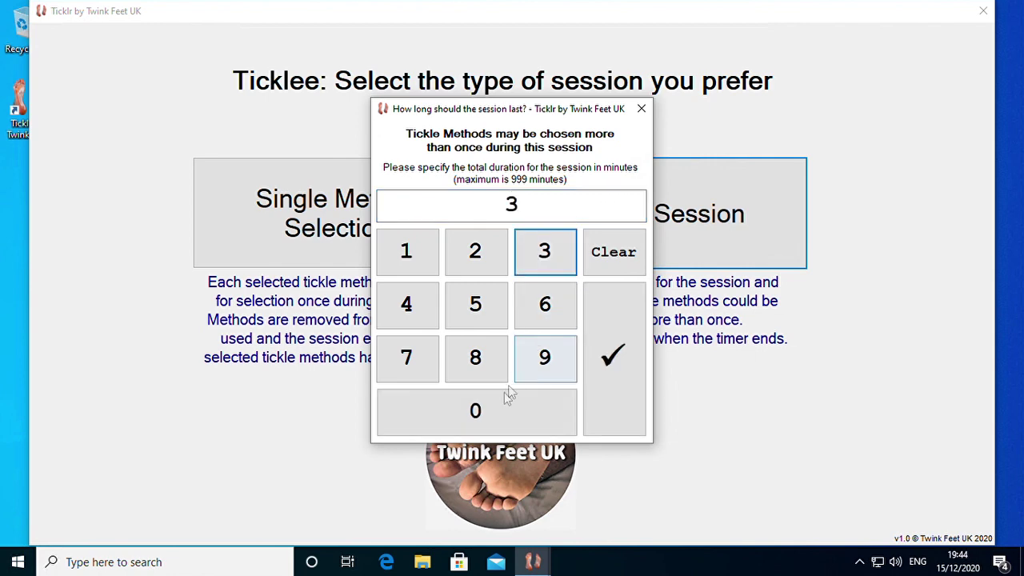
pyautogui.click(480, 413)
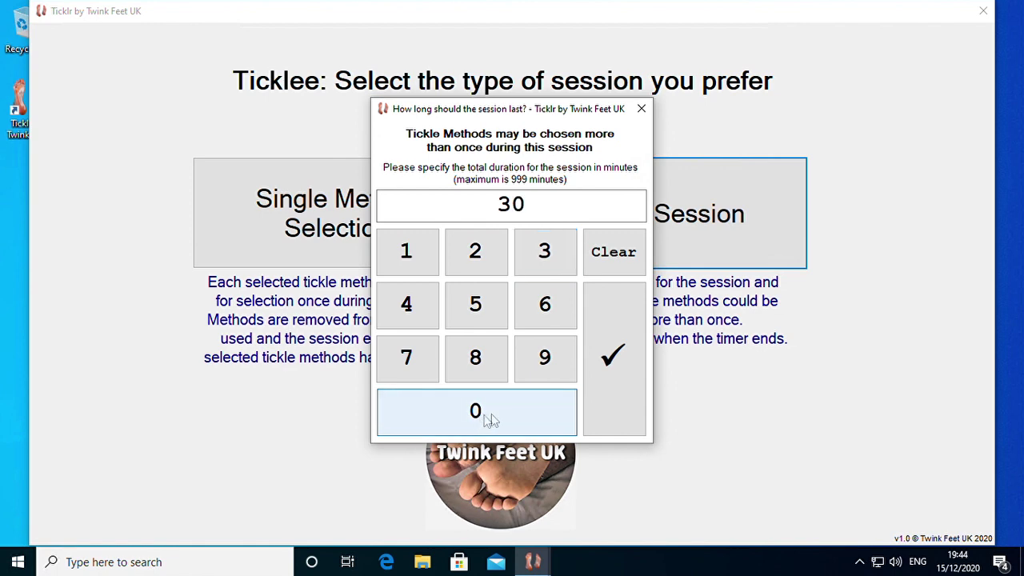
pyautogui.click(610, 361)
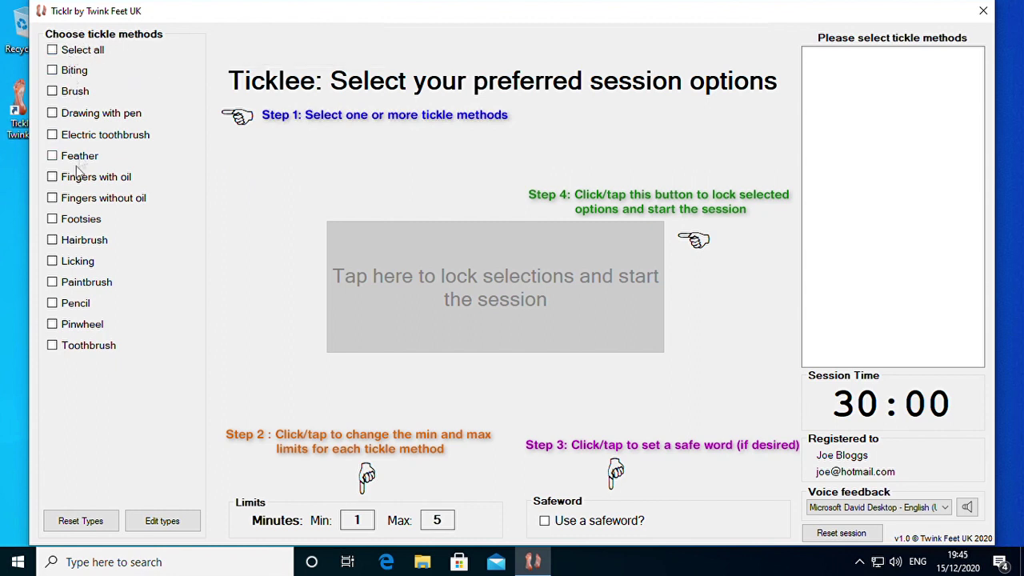
# - Try selecting all tickle methods and excluding Brush, Fingers with oil, Hairbrush and Pencil, and clear the whole selection
pyautogui.click(84, 51)
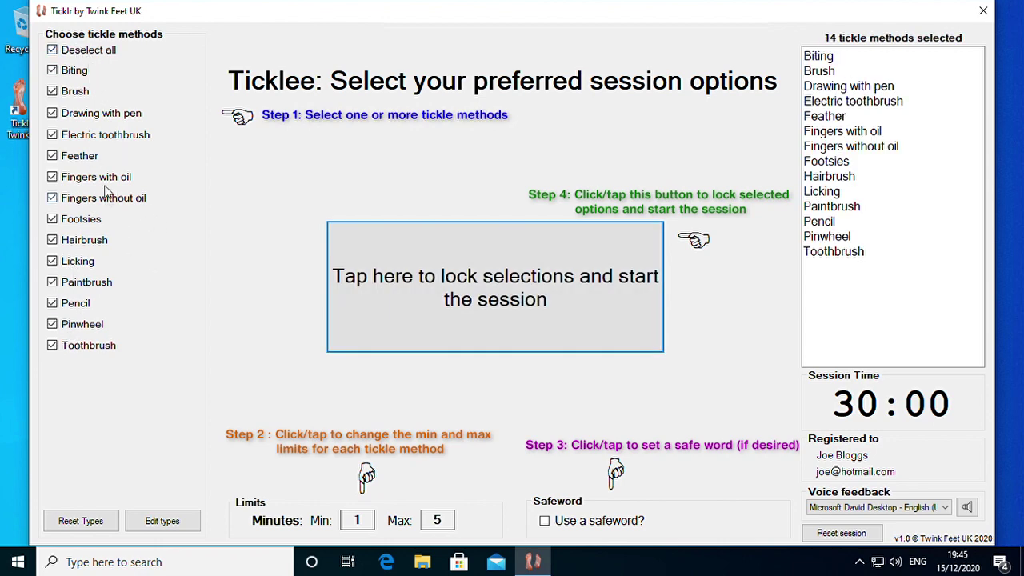
pyautogui.click(72, 93)
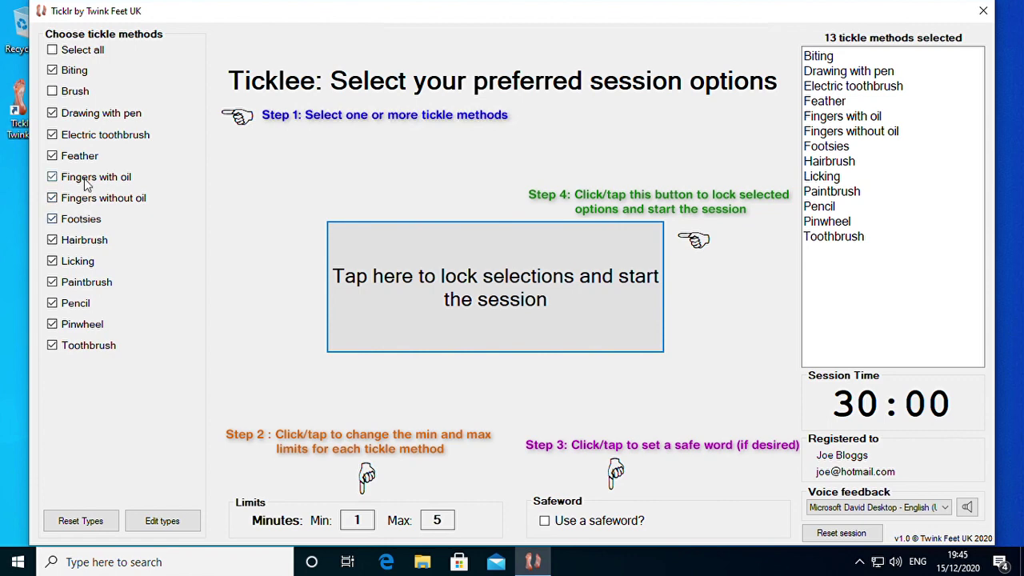
pyautogui.click(84, 179)
pyautogui.click(84, 242)
pyautogui.click(78, 304)
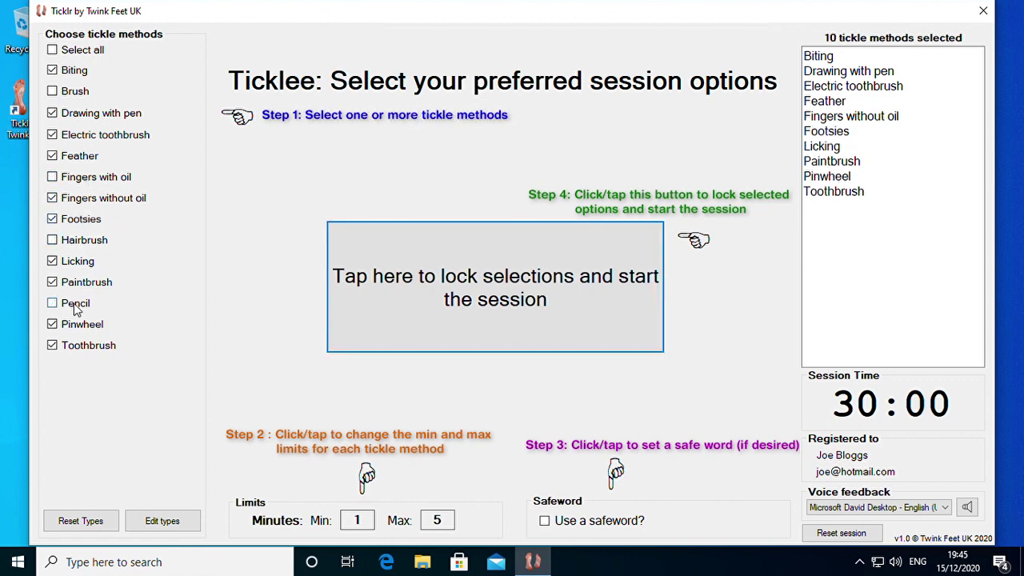
pyautogui.click(82, 50)
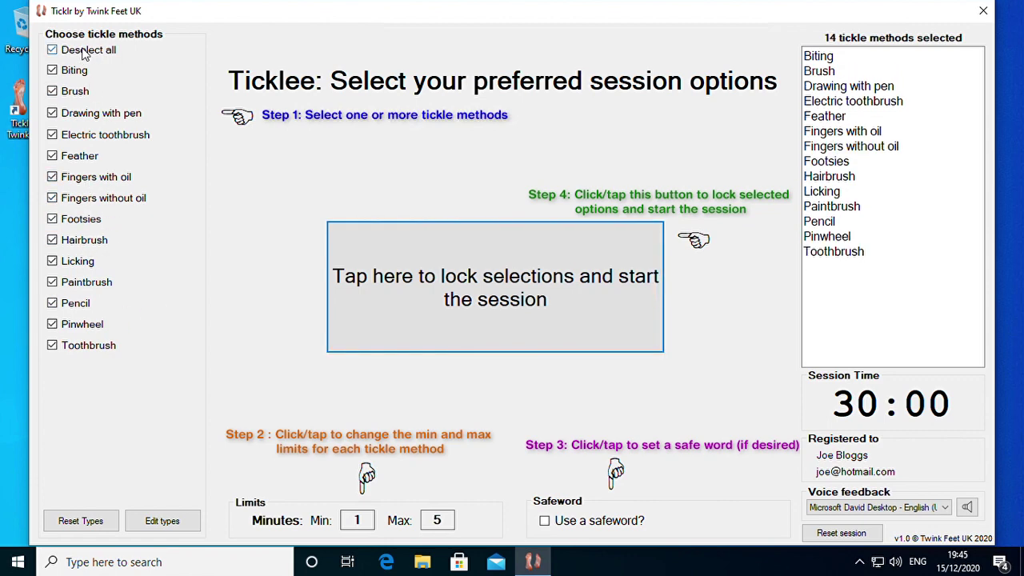
pyautogui.click(82, 50)
# - Select the tickle methods Pinwheel, Fingers with oil, Brush, Drawing with pen, Footsies and Pencil
pyautogui.click(77, 327)
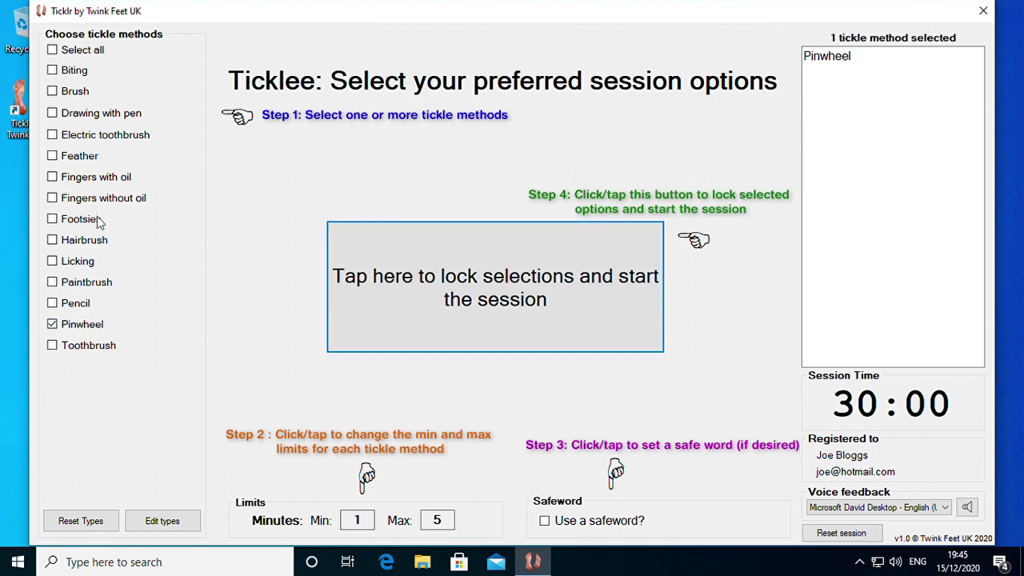
pyautogui.click(95, 179)
pyautogui.click(83, 93)
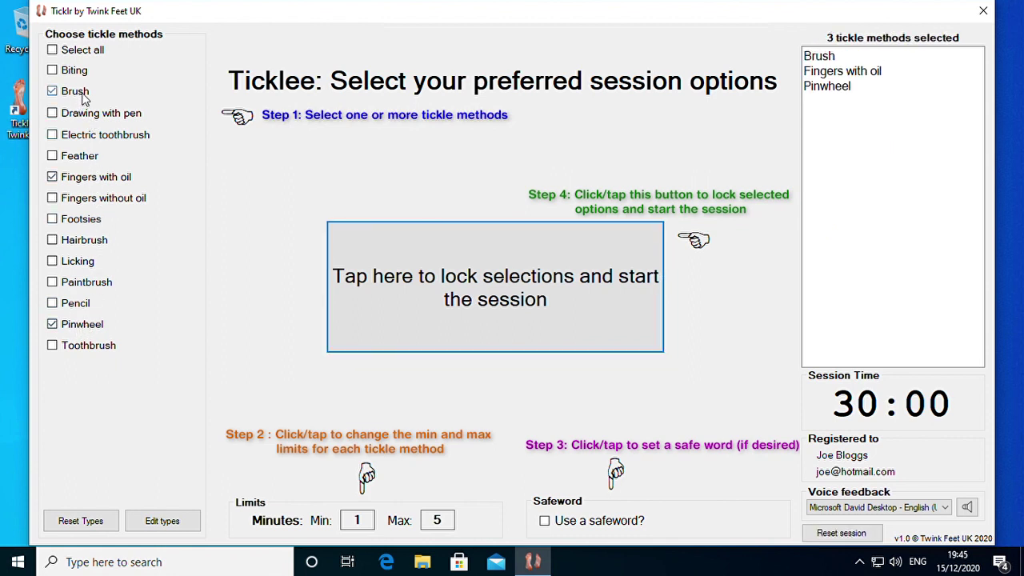
pyautogui.click(85, 116)
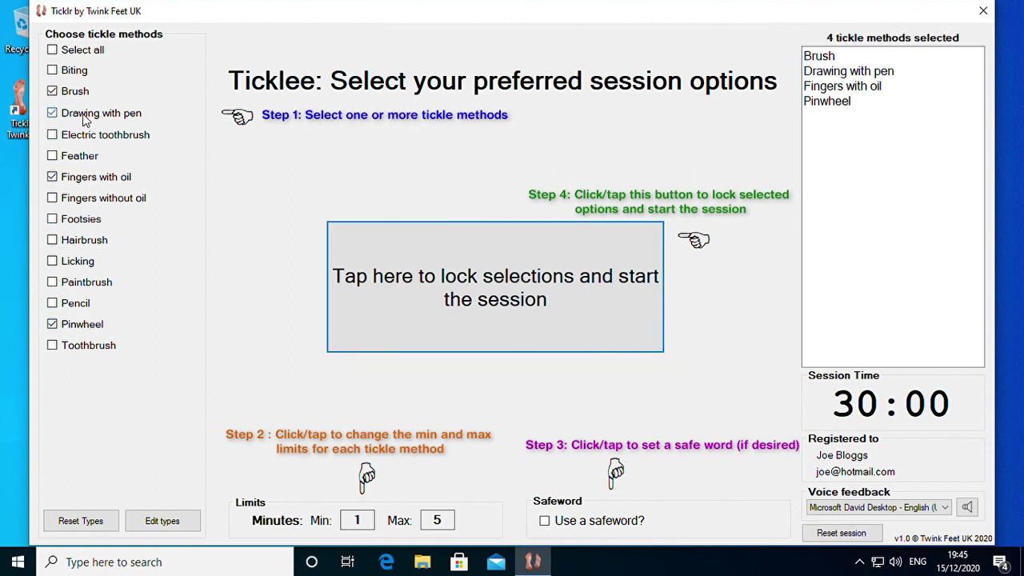
pyautogui.click(78, 218)
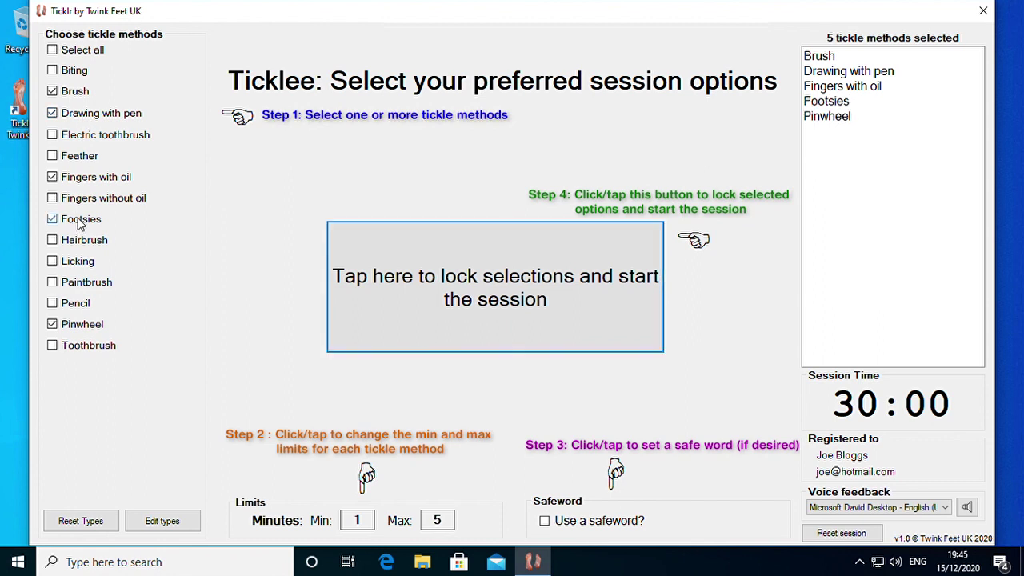
pyautogui.click(75, 304)
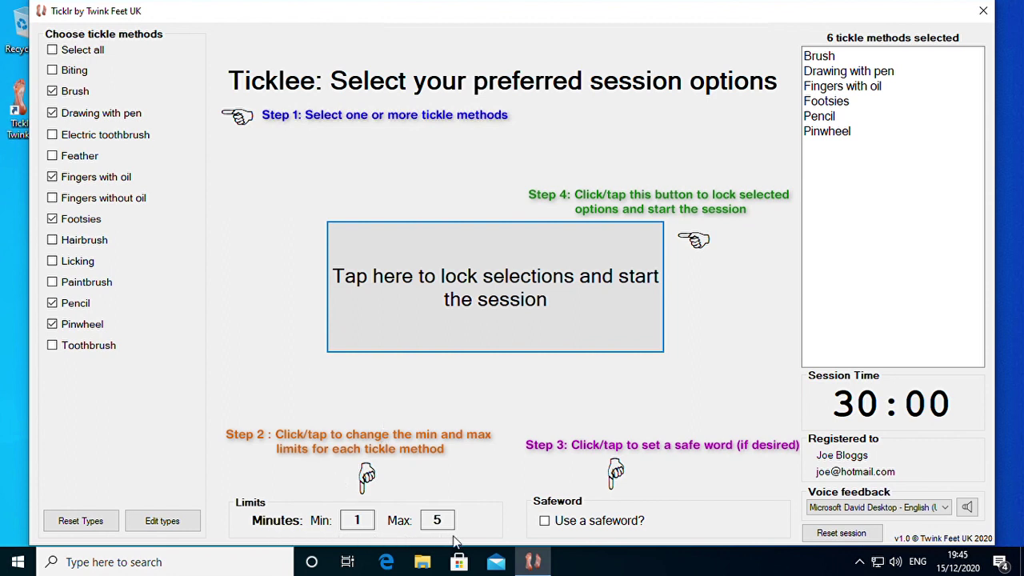
# - Set the limits for each tickle method to a minimum of 2 and a maximum of 6 minutes
pyautogui.click(357, 520)
pyautogui.click(475, 254)
pyautogui.click(614, 336)
pyautogui.click(438, 520)
pyautogui.click(544, 304)
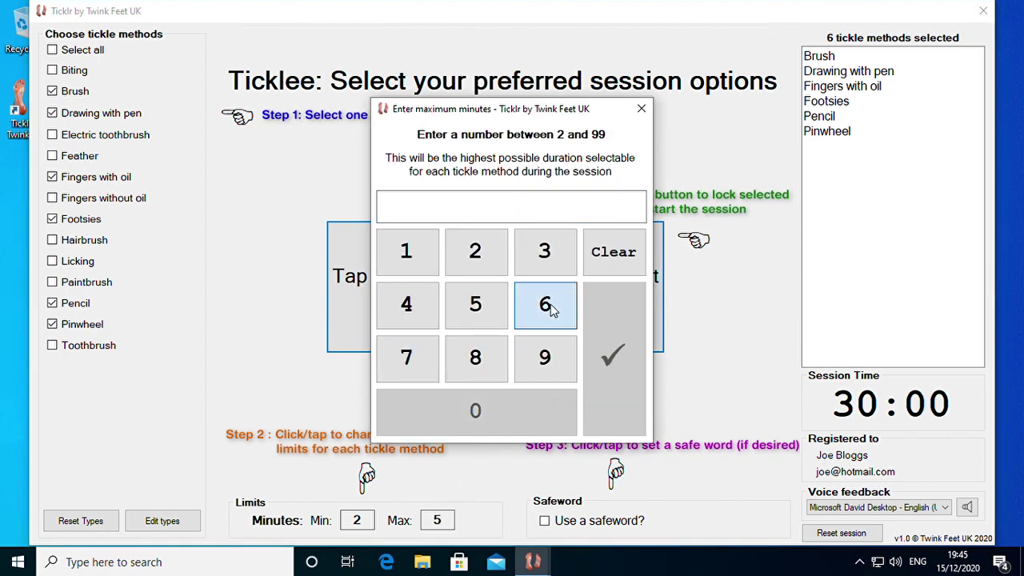
pyautogui.click(612, 352)
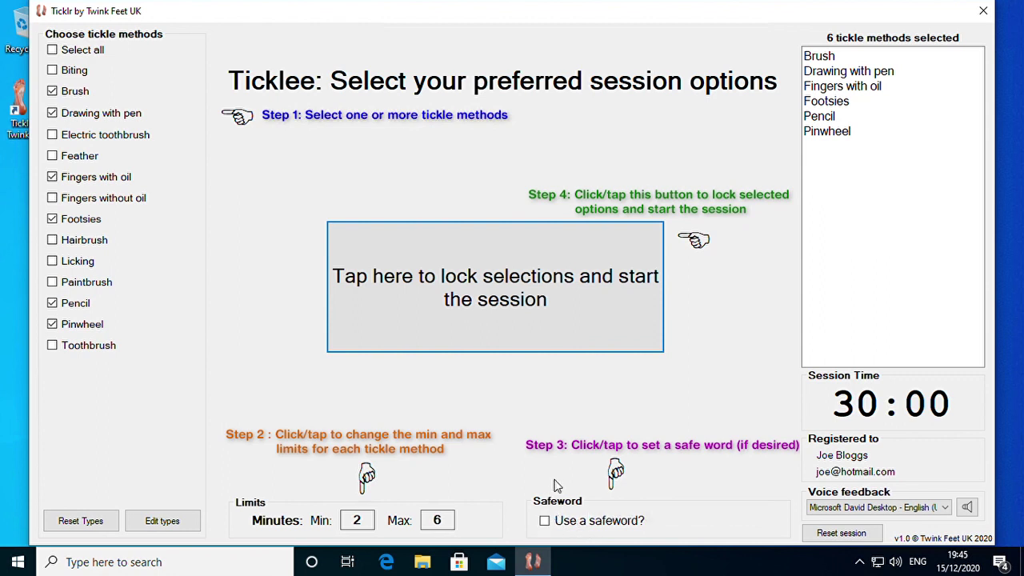
# - Enable the use of a safeword and set it to "Rabbit"
pyautogui.click(566, 525)
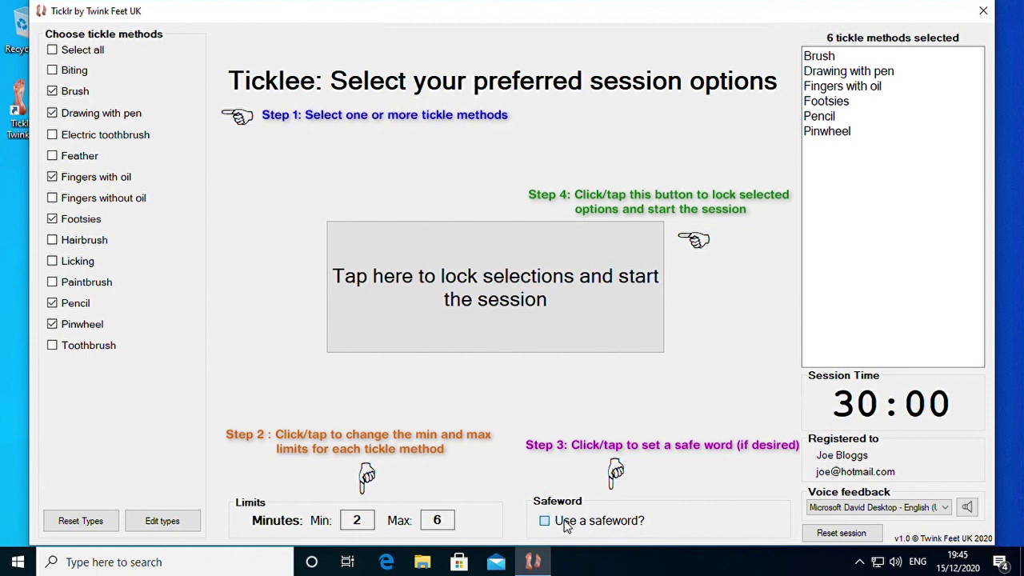
pyautogui.click(566, 525)
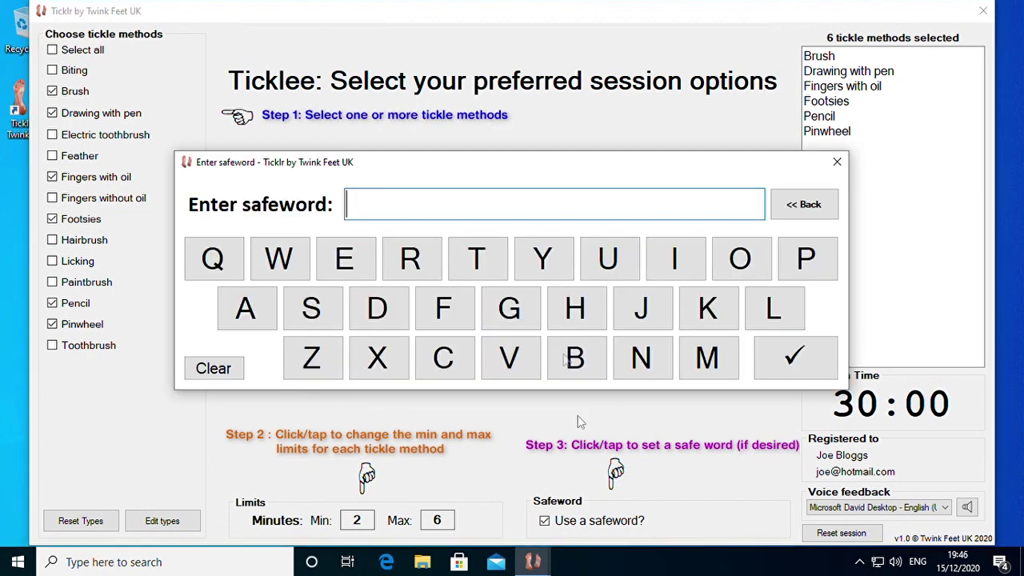
pyautogui.click(415, 259)
pyautogui.click(246, 308)
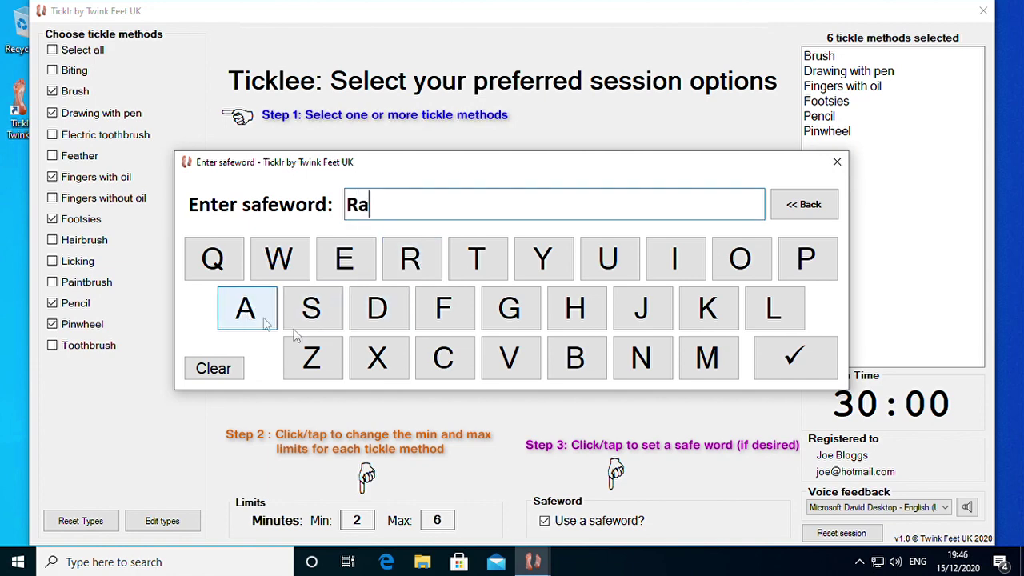
pyautogui.click(566, 360)
pyautogui.click(570, 358)
pyautogui.click(663, 264)
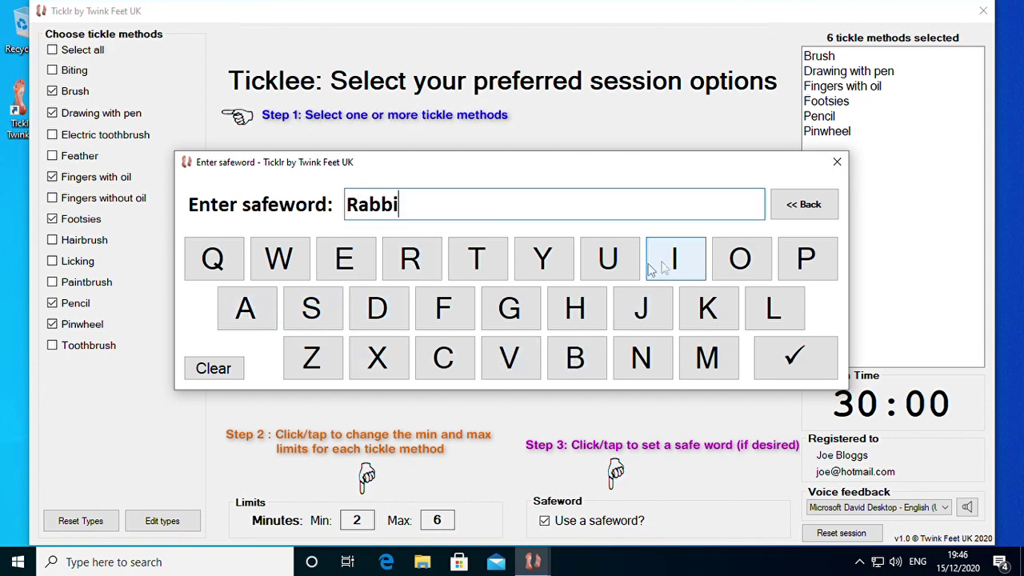
pyautogui.click(493, 253)
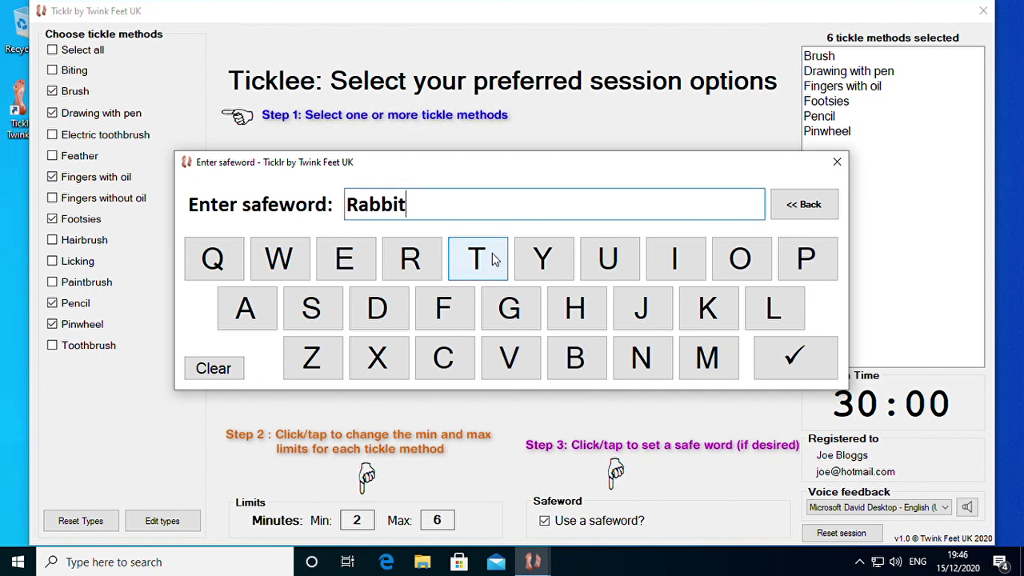
pyautogui.click(804, 362)
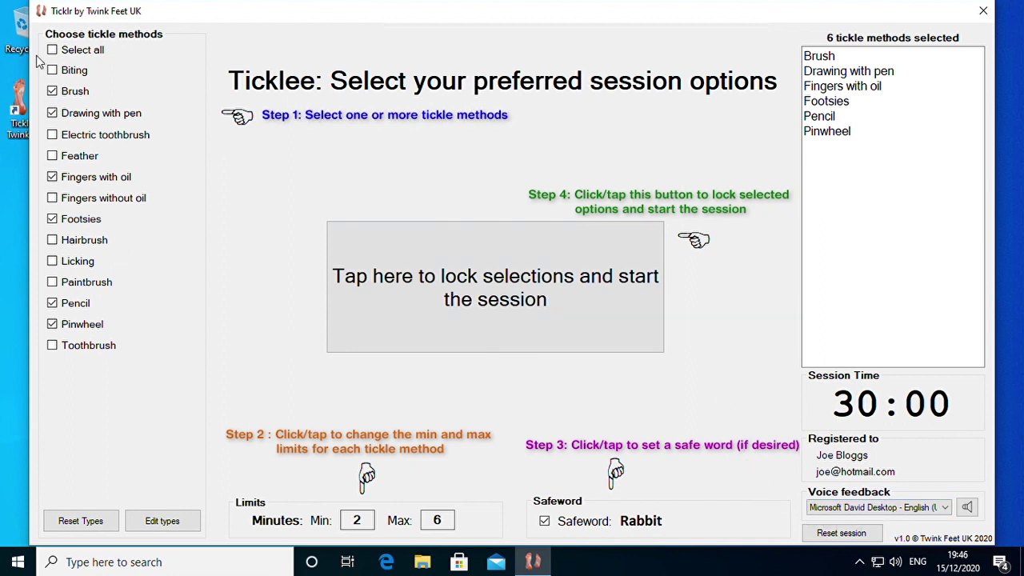
# - Start the session with the options locked and run the first chosen method's timer to its end, closing its window
pyautogui.click(494, 296)
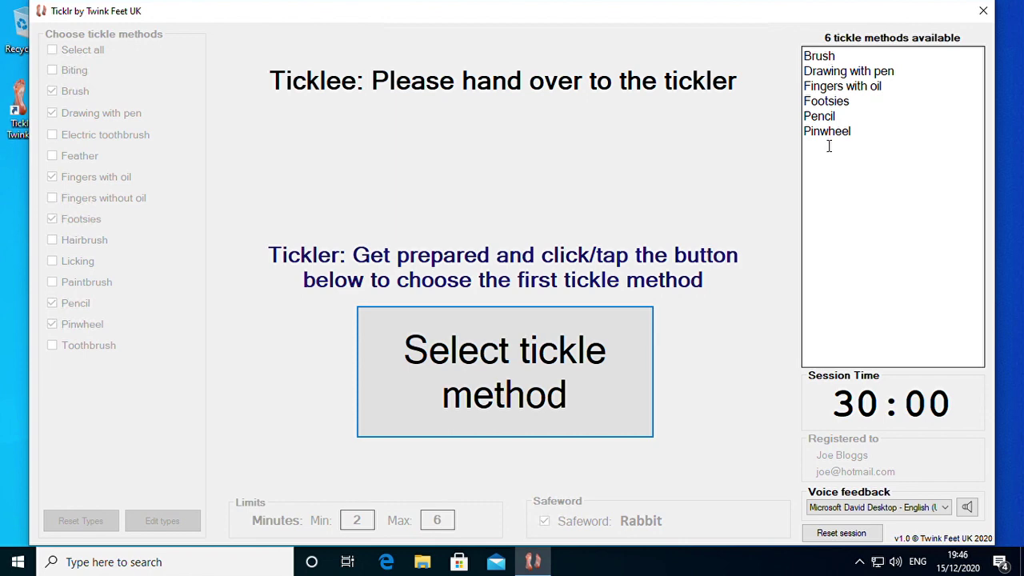
pyautogui.click(511, 374)
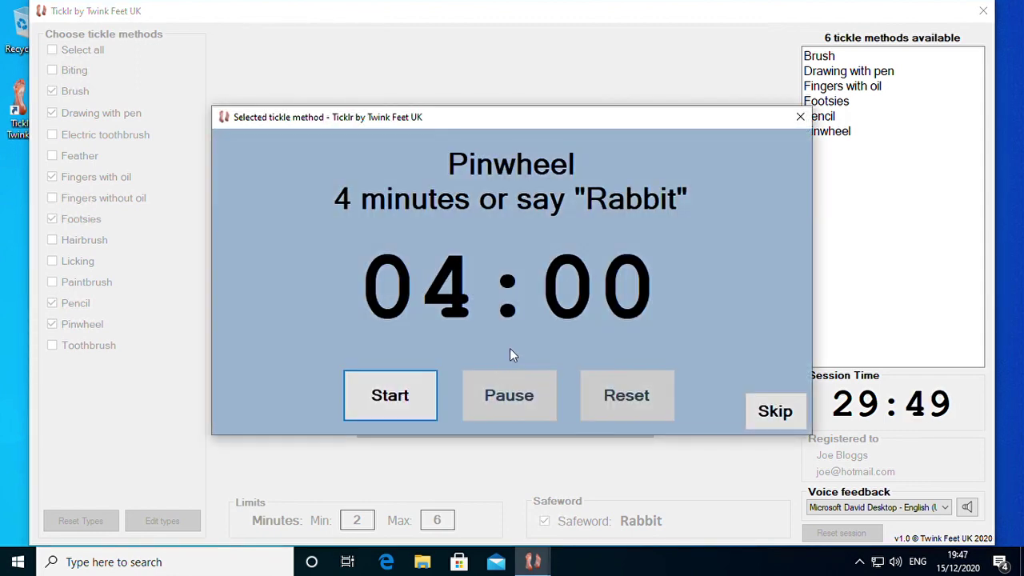
pyautogui.click(404, 402)
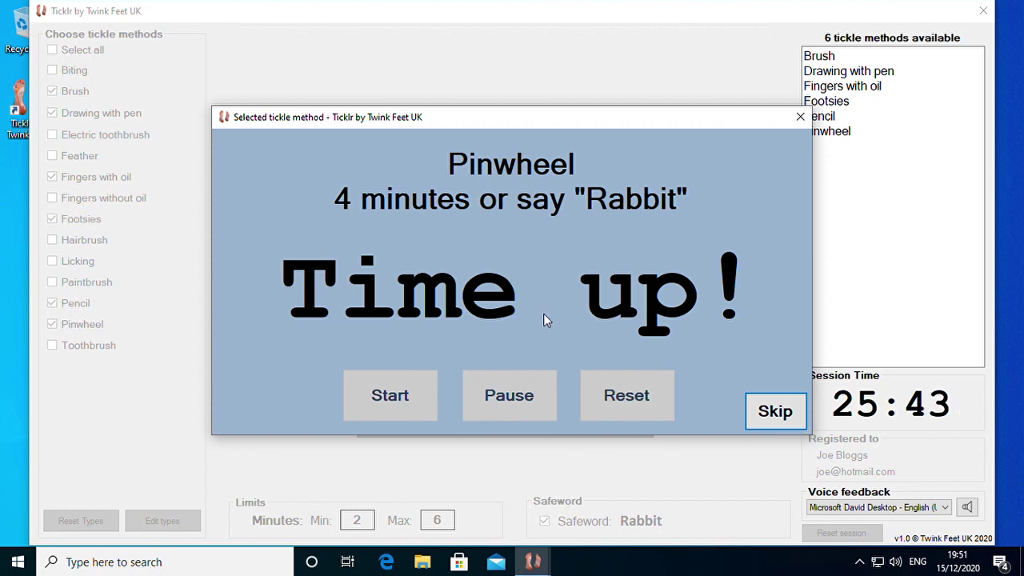
pyautogui.click(799, 117)
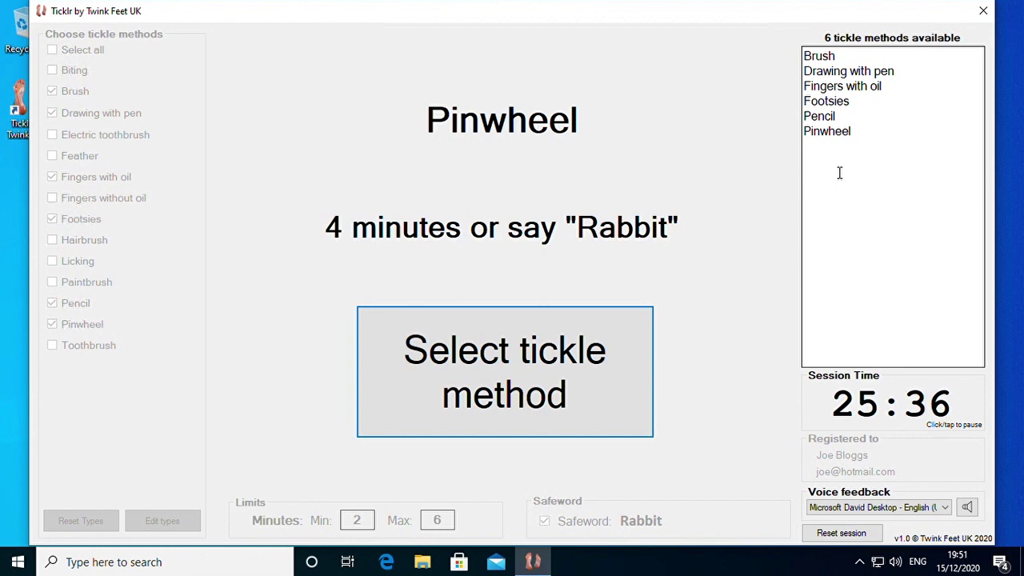
# - Have another tickle method chosen, start its timer, and acknowledge the session reset when the session time ends
pyautogui.click(526, 370)
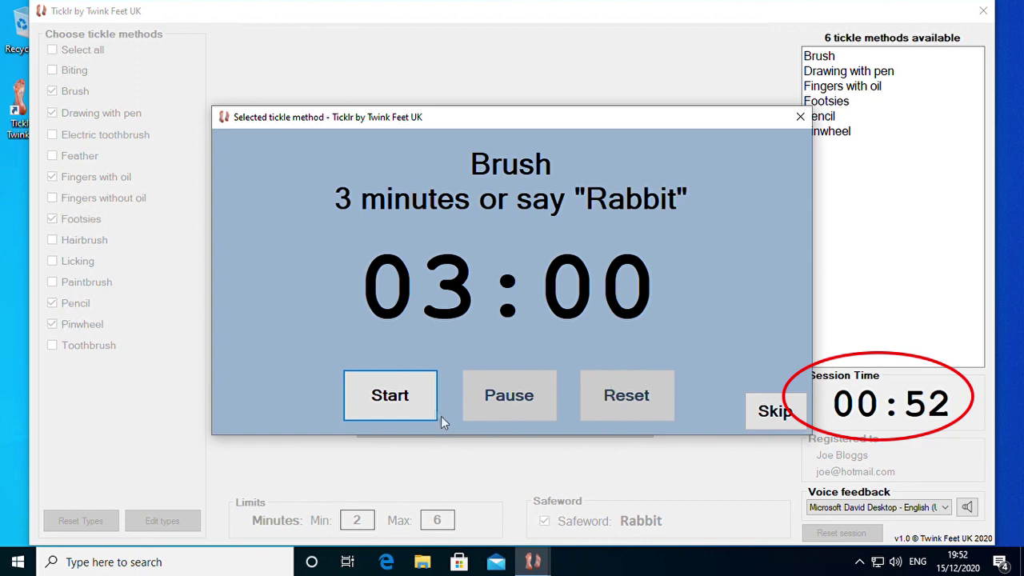
pyautogui.click(404, 390)
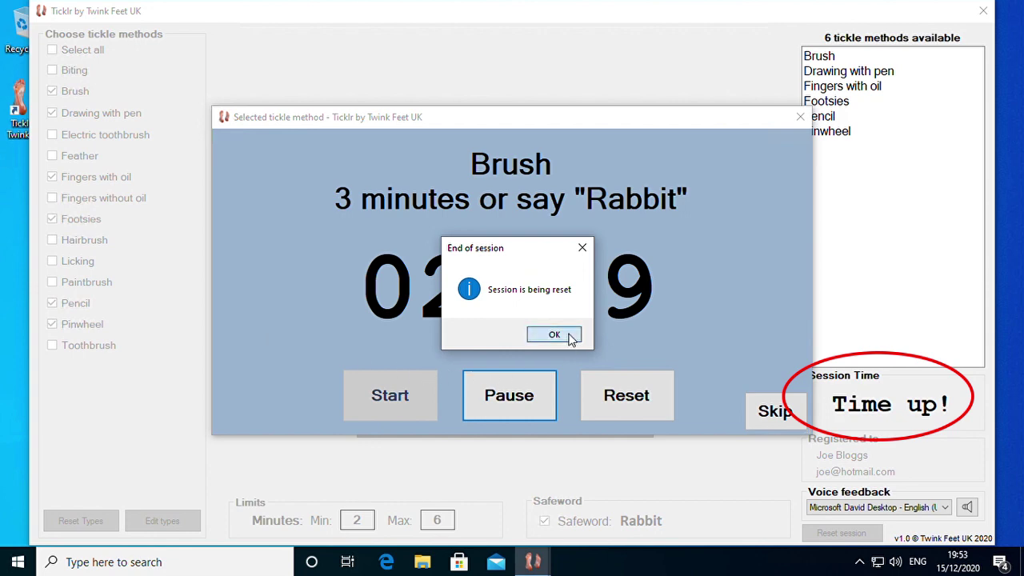
pyautogui.click(567, 336)
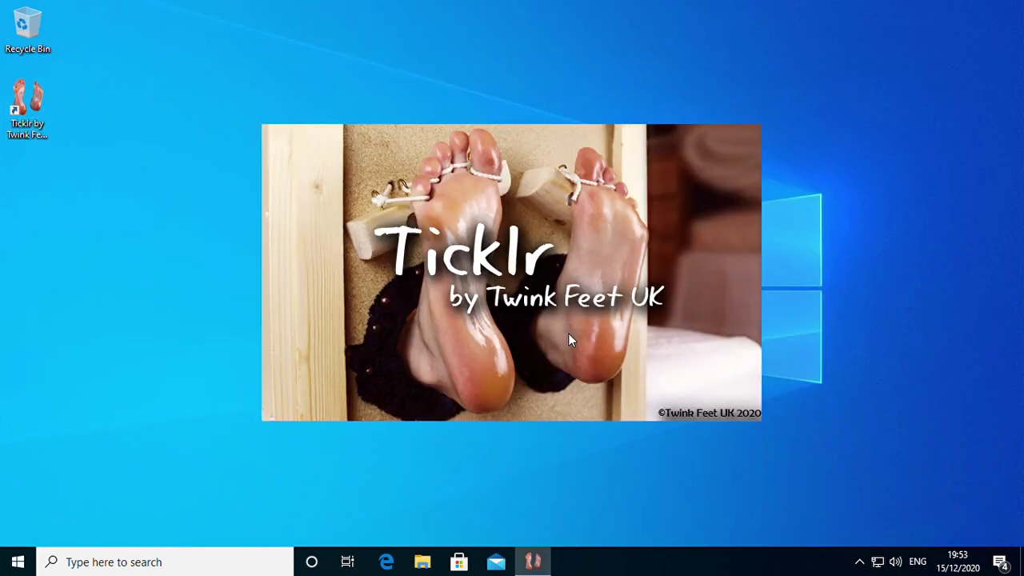